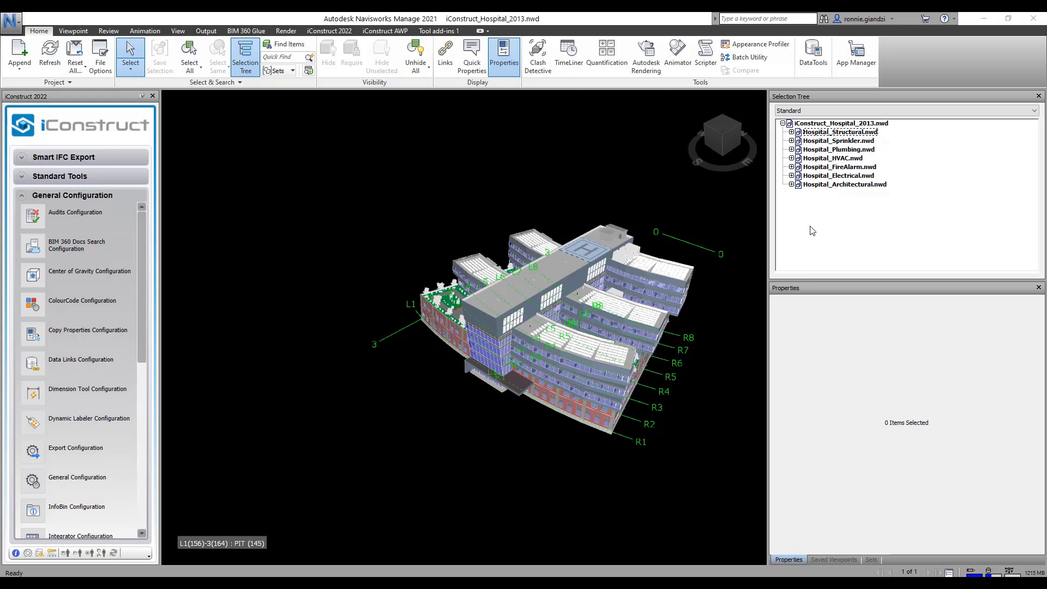
Select Hospital_Structural.nwd in the Selection Tree to view its file properties
left_click(876, 134)
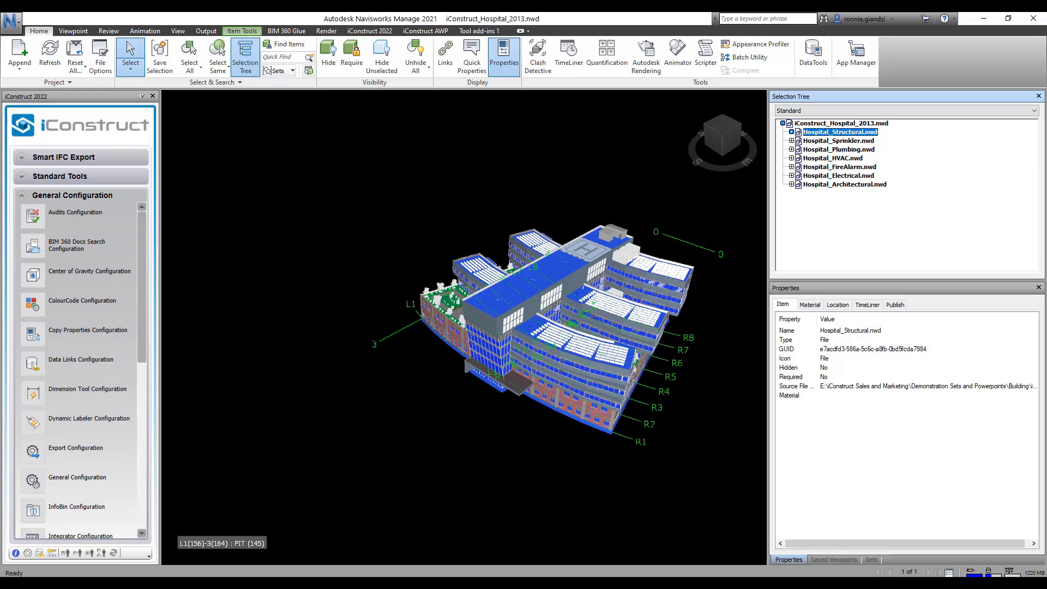
Review the Model Array list of seven hospital .nwd files in Notepad, then return to Navisworks and open Windows search
key("alt+Tab")
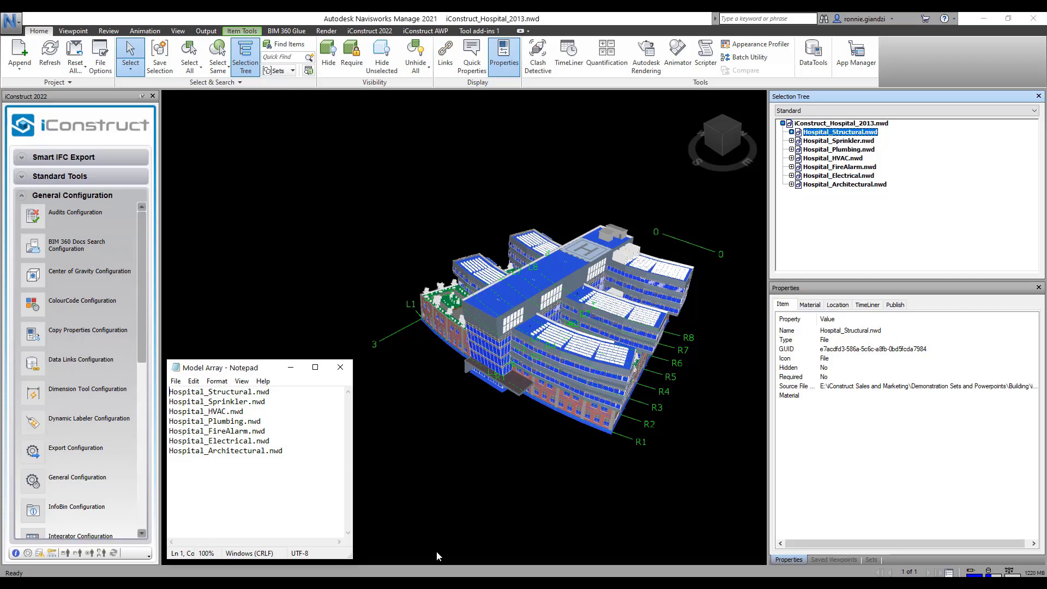
key("alt+Tab")
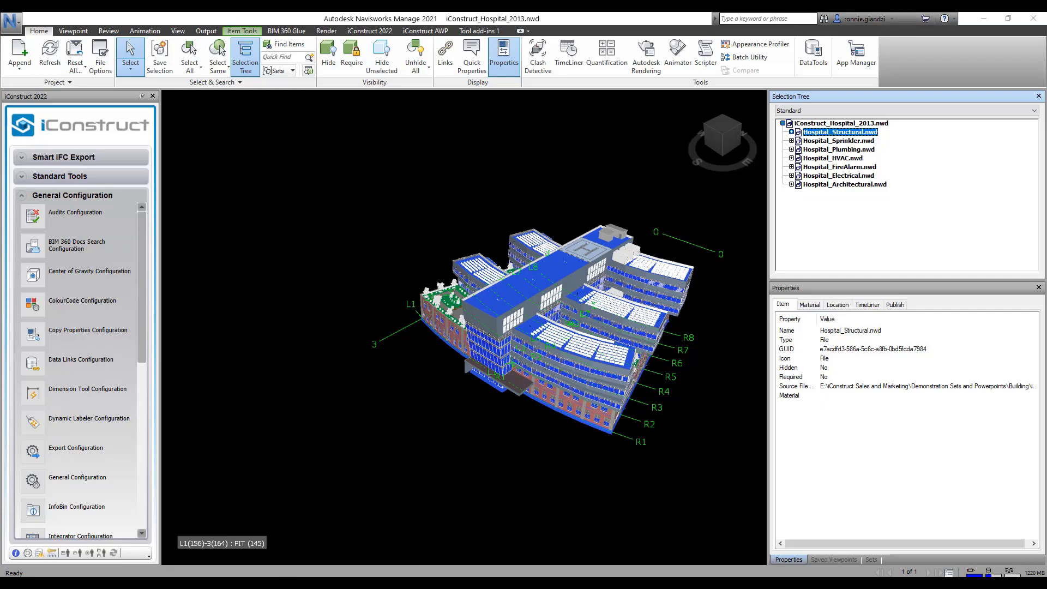
key("super")
Launch iConstruct 2021 BIMflow and create a new job named 'Export IFC files'
type("bimfl")
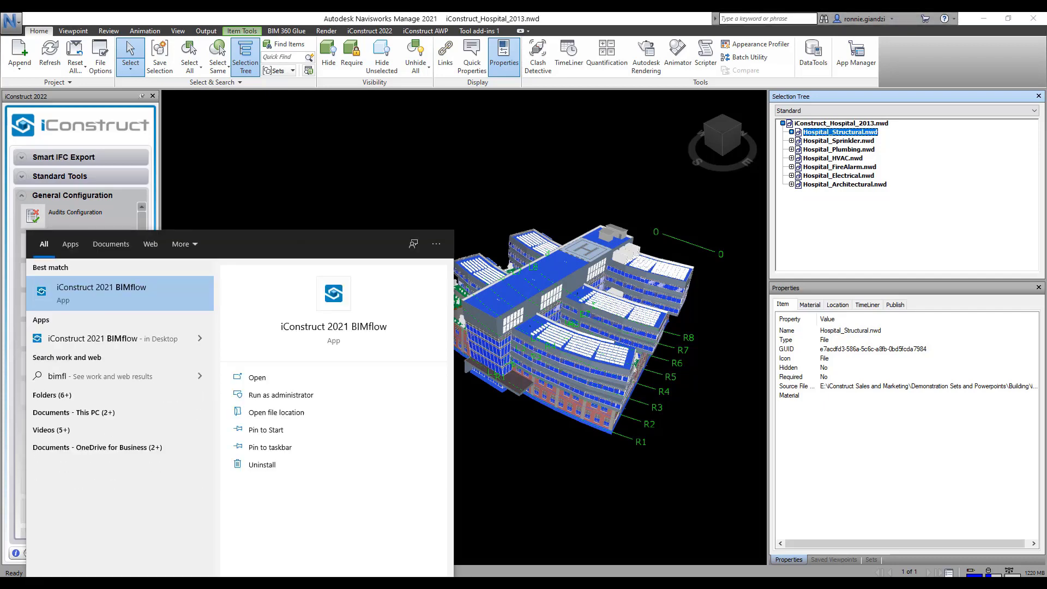
left_click(117, 299)
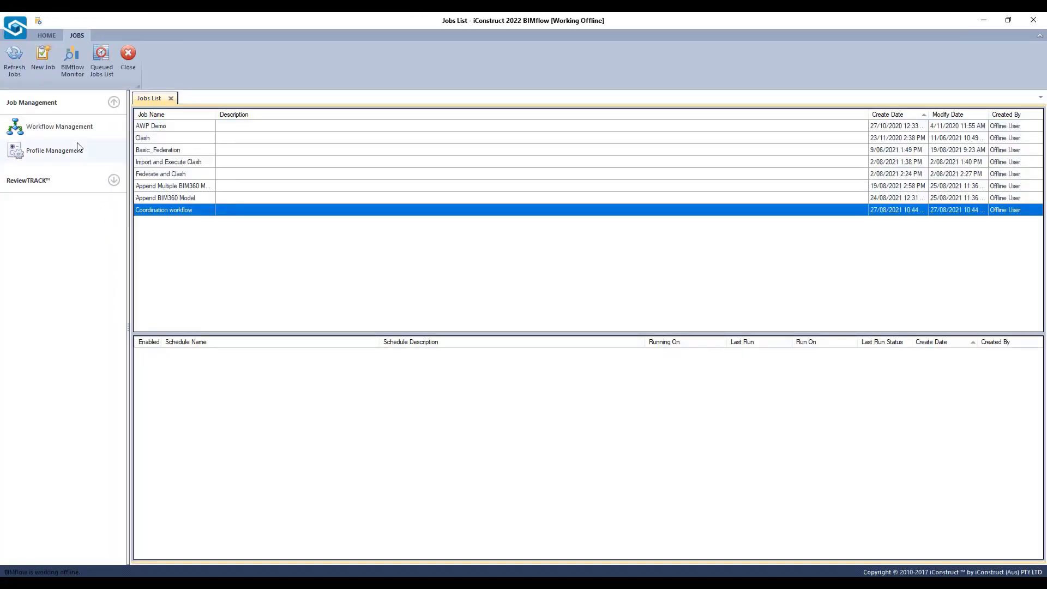
left_click(43, 65)
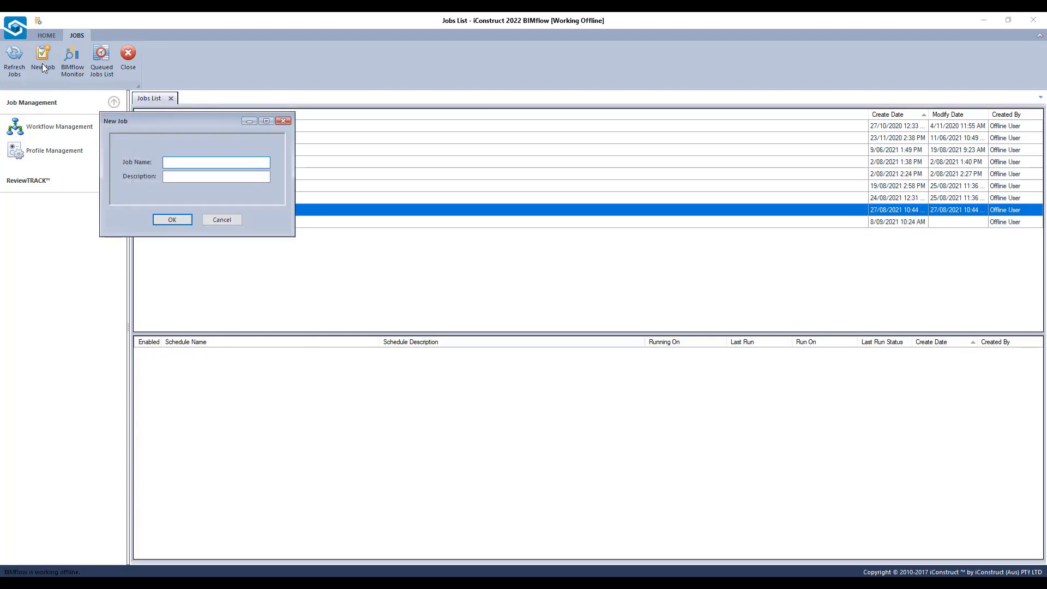
type("Export IFC files")
left_click(171, 220)
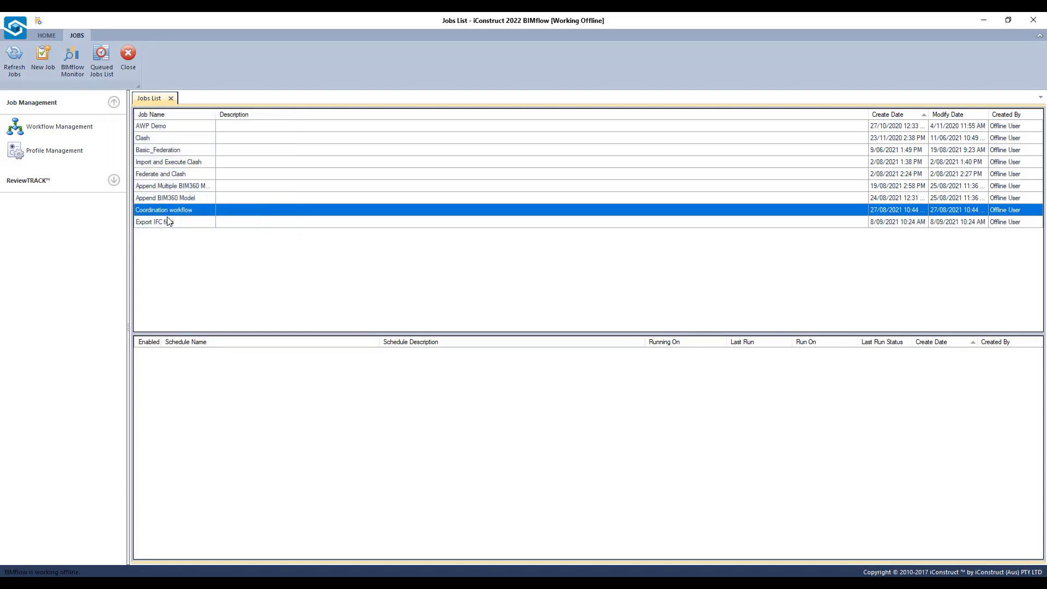
Edit the Export IFC files job and load the Export IFC Files workflow XAML from the Desktop
left_click(239, 226)
right_click(240, 231)
left_click(295, 298)
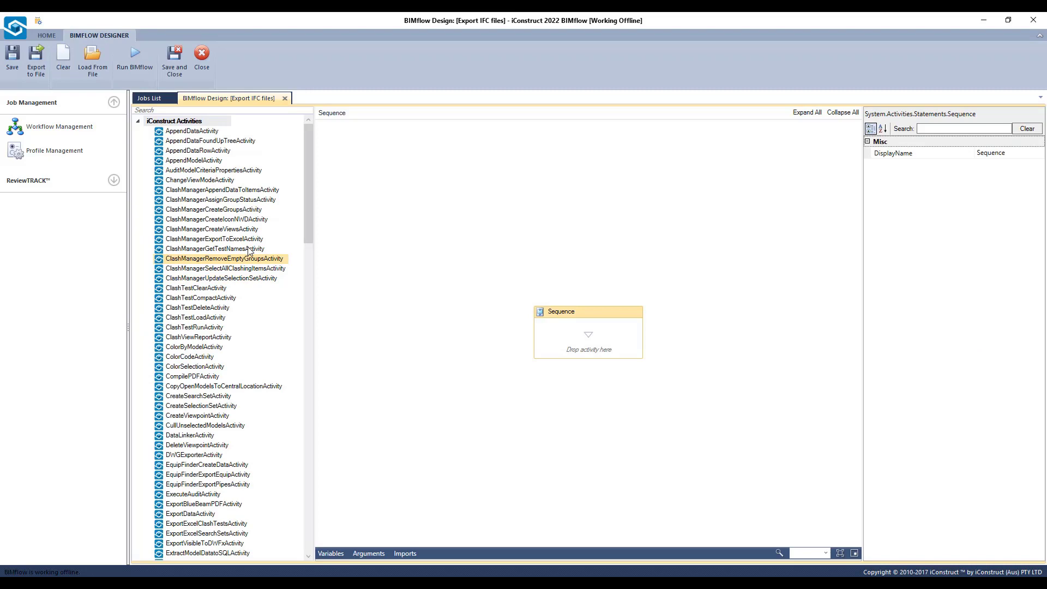
left_click(95, 57)
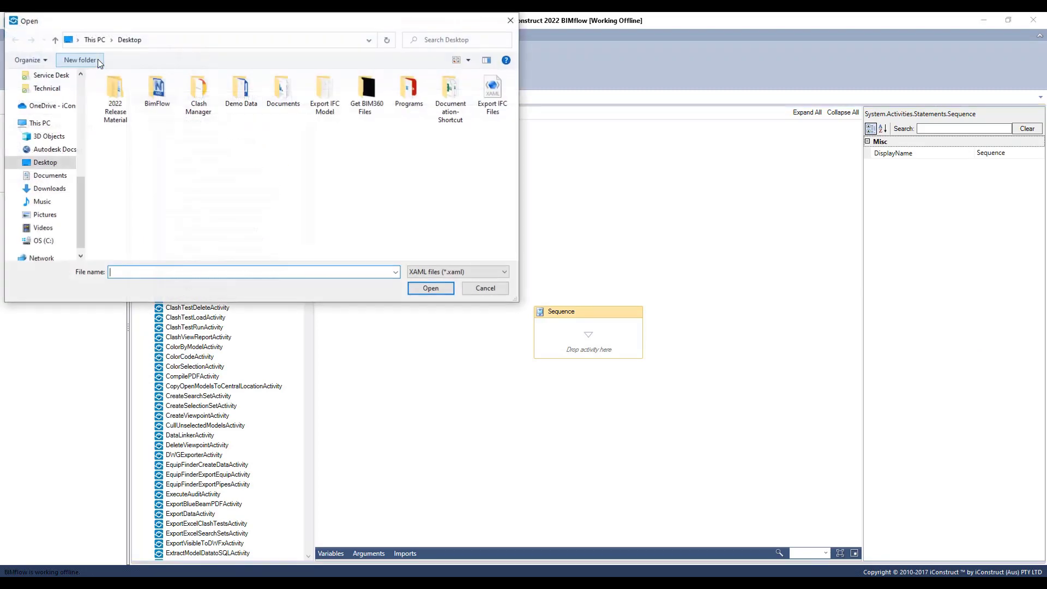
double_click(482, 89)
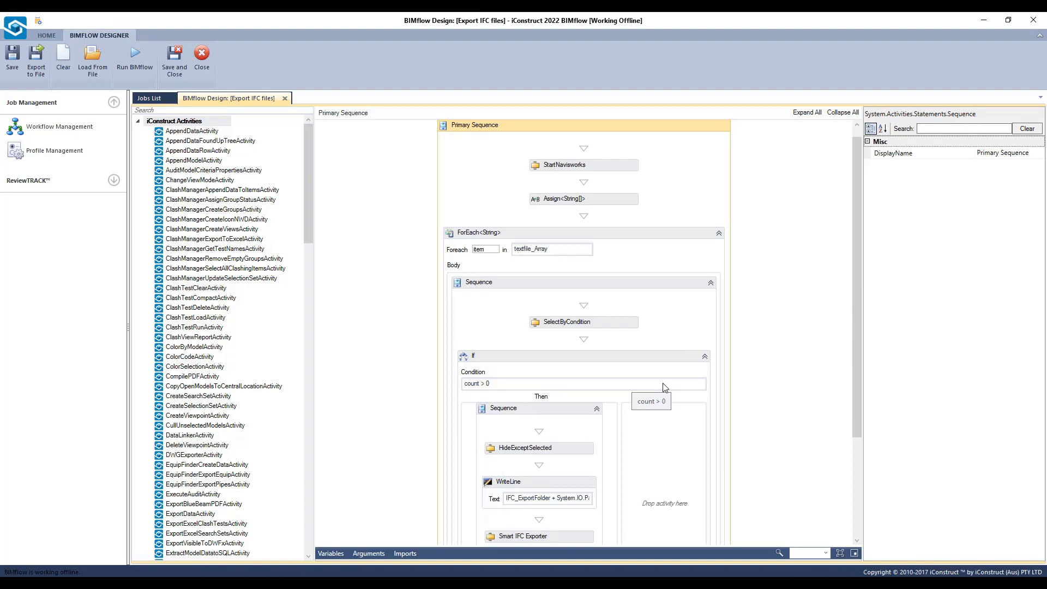
scroll(664, 387, "down", 3)
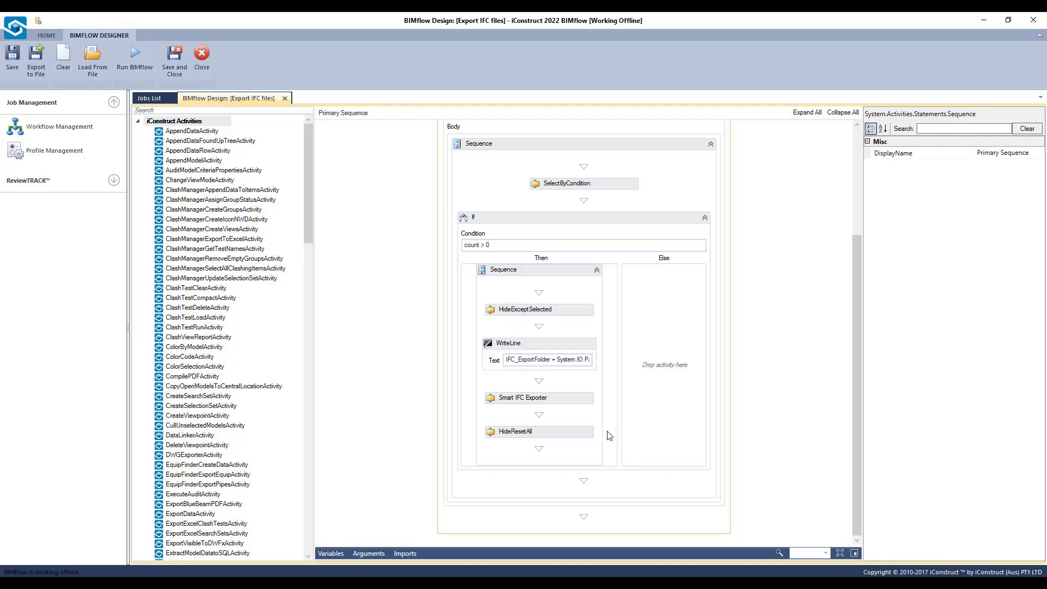
Set the Smart IFC Exporter step to the IFC BIMflow template from the Export IFC files profile
left_click(571, 405)
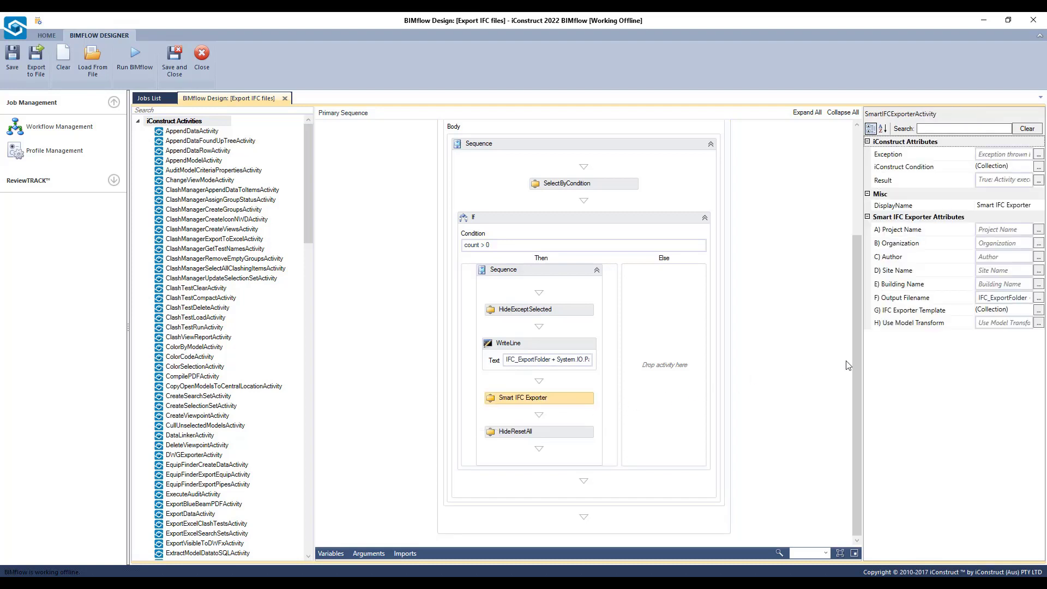
left_click(1038, 309)
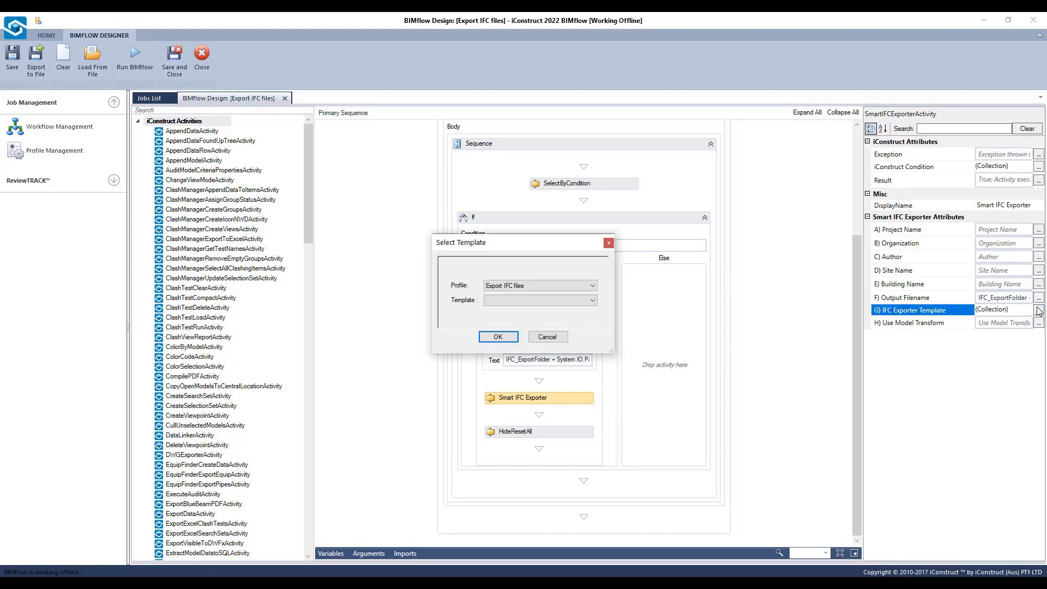
left_click(594, 285)
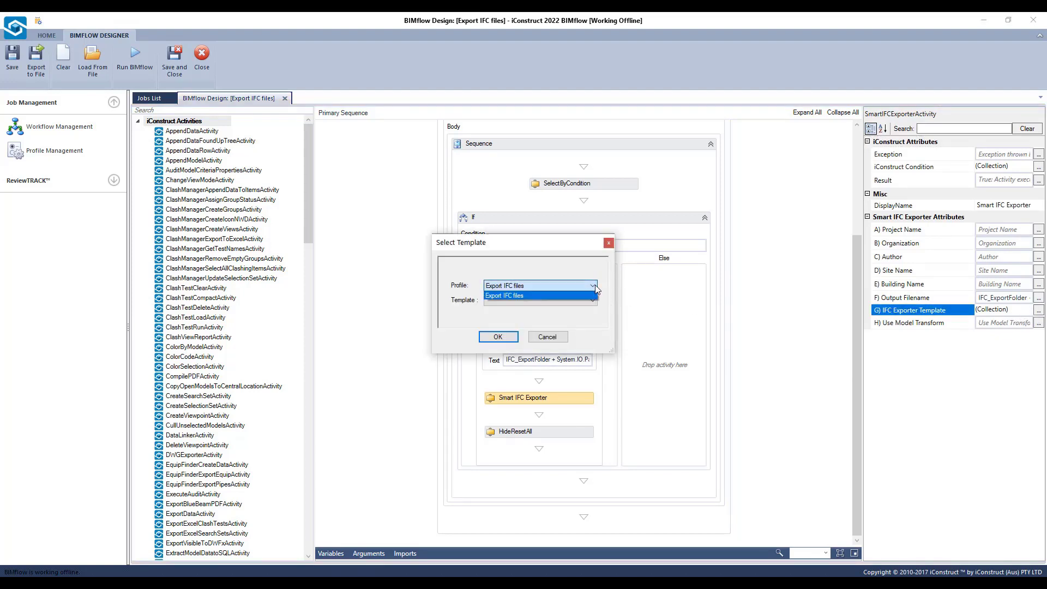
left_click(582, 295)
left_click(592, 300)
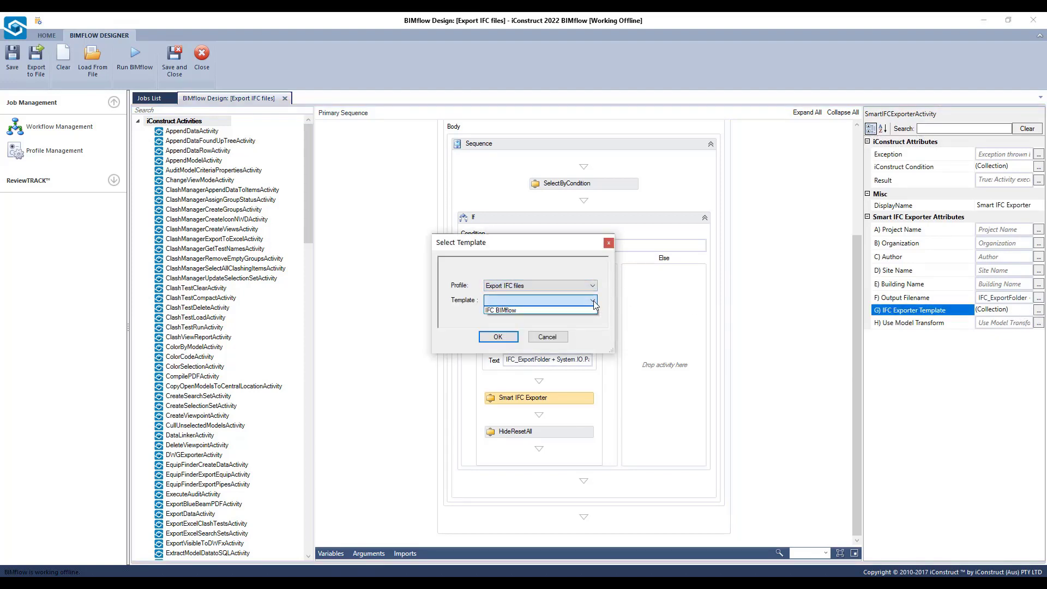
left_click(563, 310)
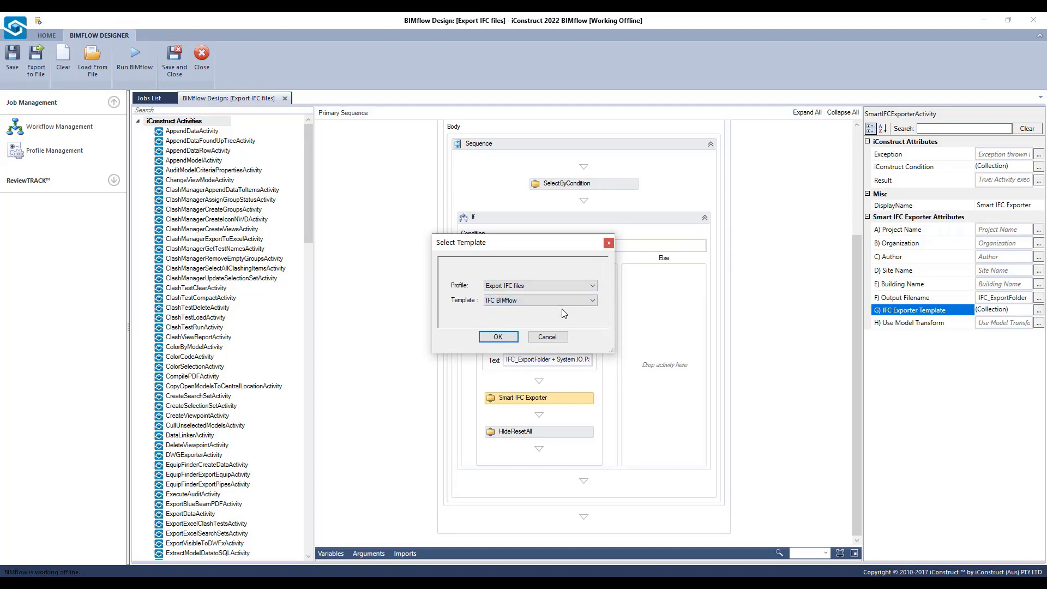
left_click(503, 337)
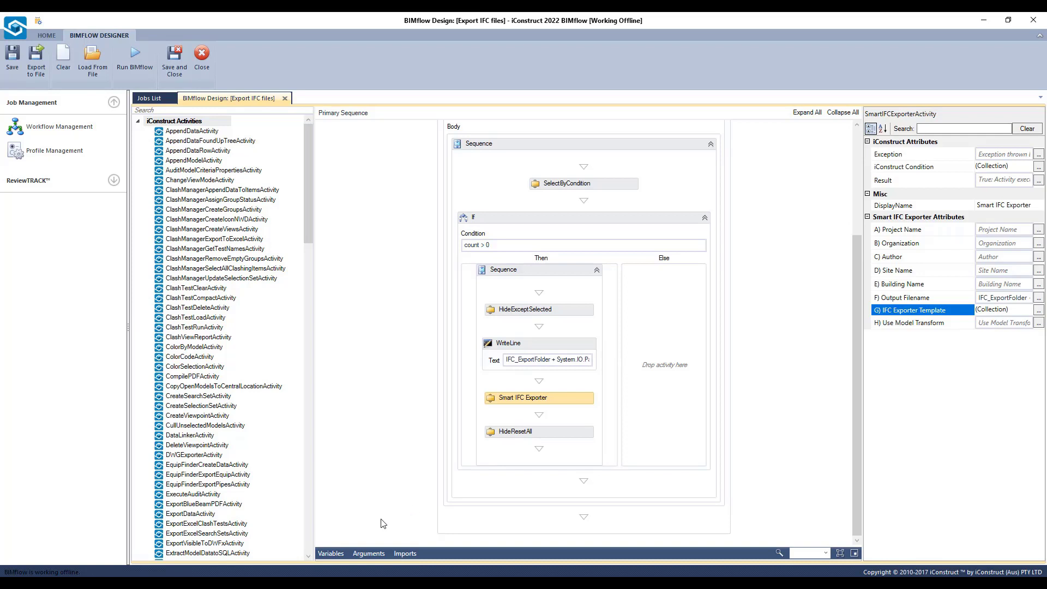
Set textfile_Path's default value to the copied path of the Model Array file
left_click(331, 553)
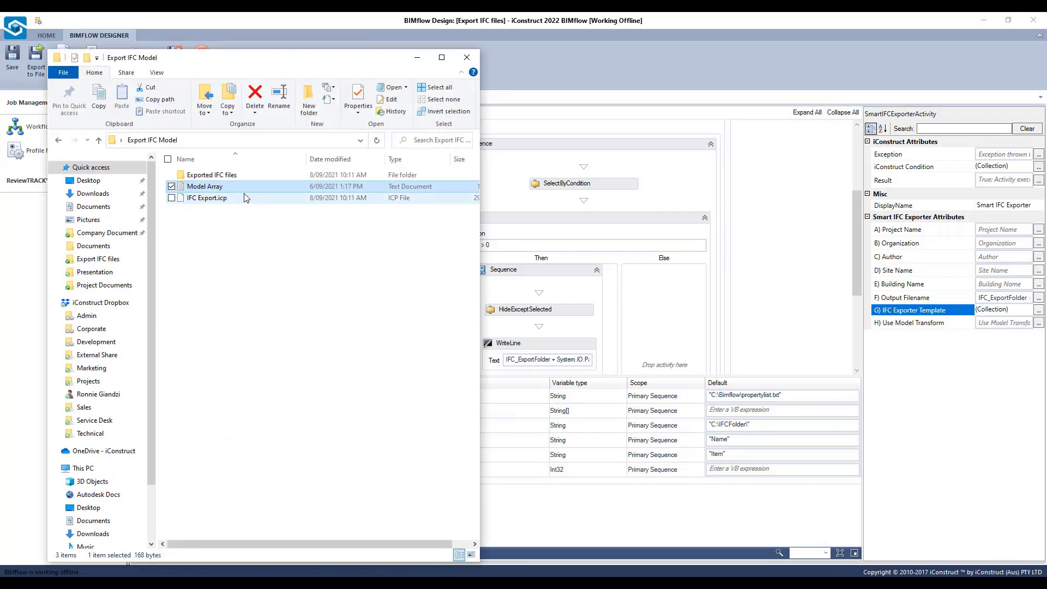
right_click(238, 188)
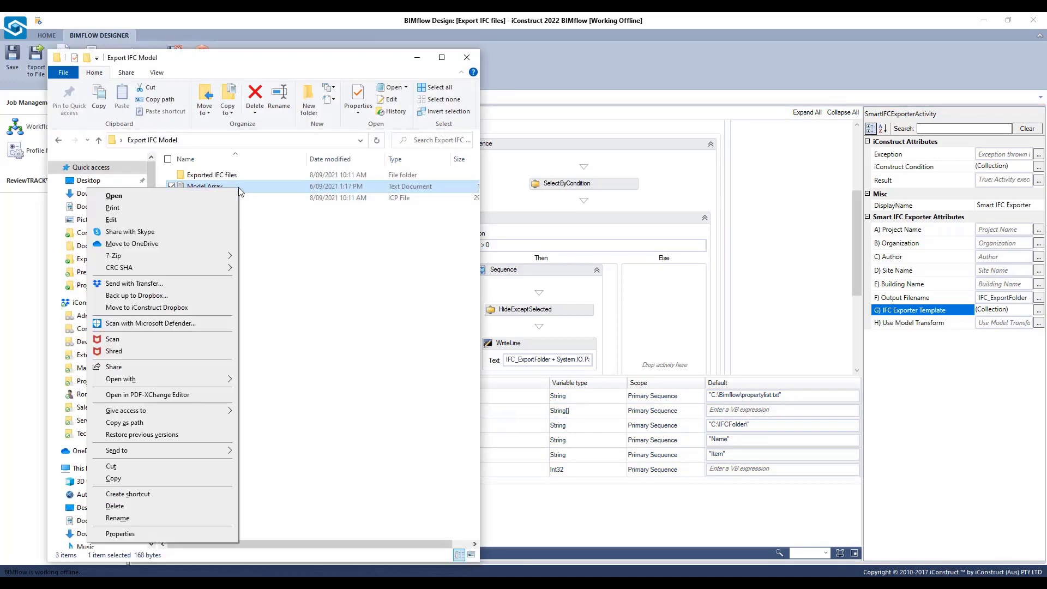
left_click(165, 422)
left_click(417, 58)
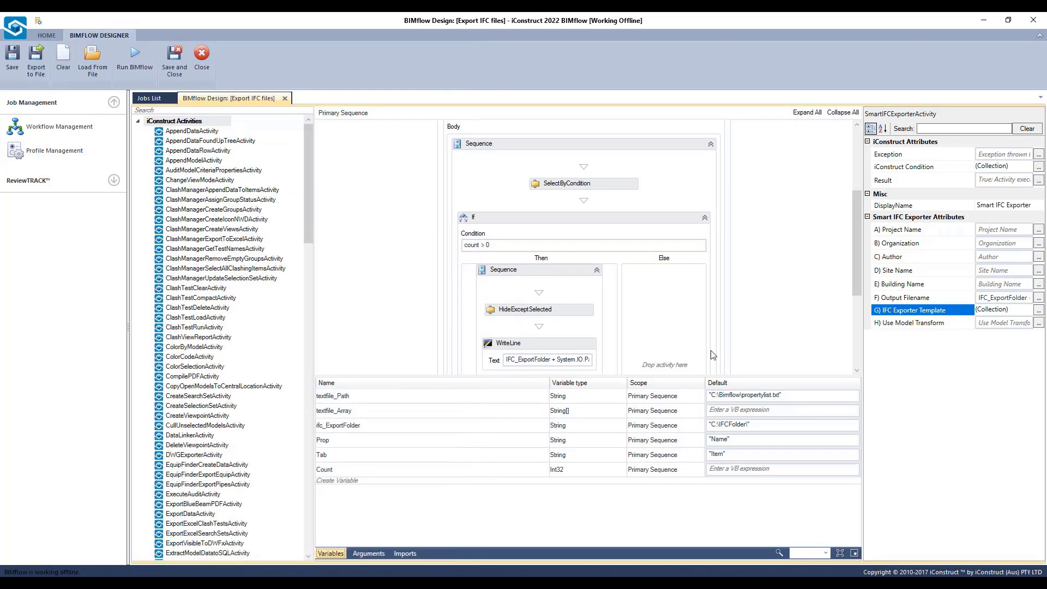
left_click(786, 394)
left_click(787, 395)
left_click_drag(787, 395, 709, 396)
key("ctrl+v")
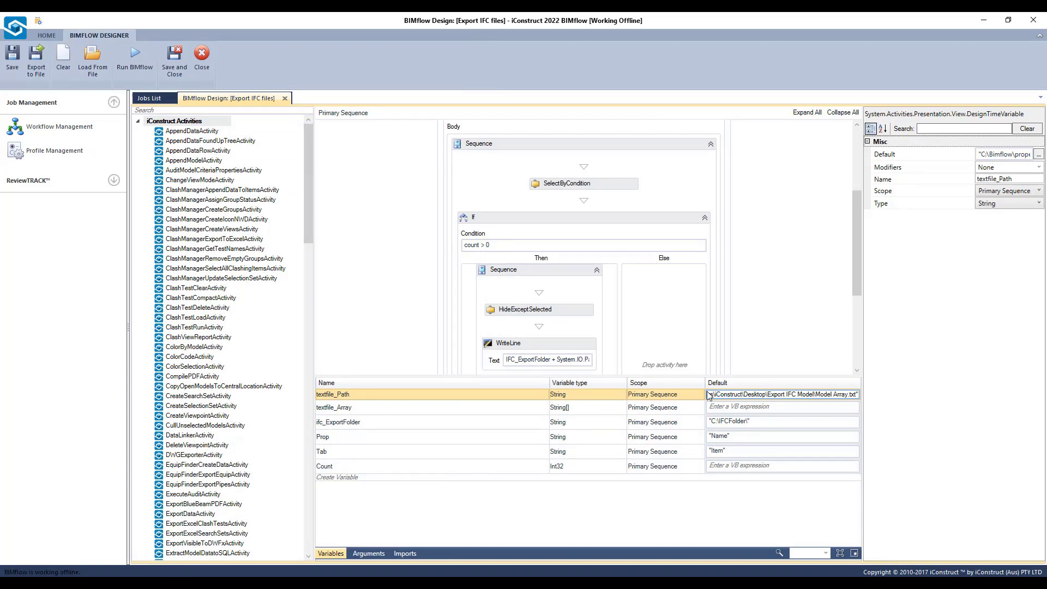
left_click(698, 508)
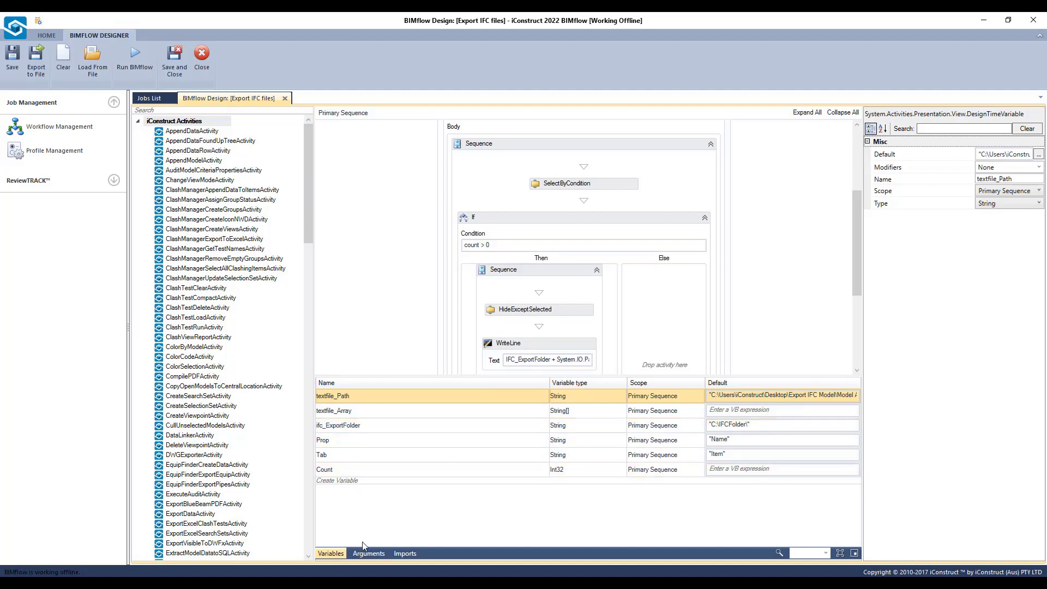
Replace ifc_ExportFolder's C:\IFCFolder\ default with the copied Exported IFC files folder path
key("alt+Tab")
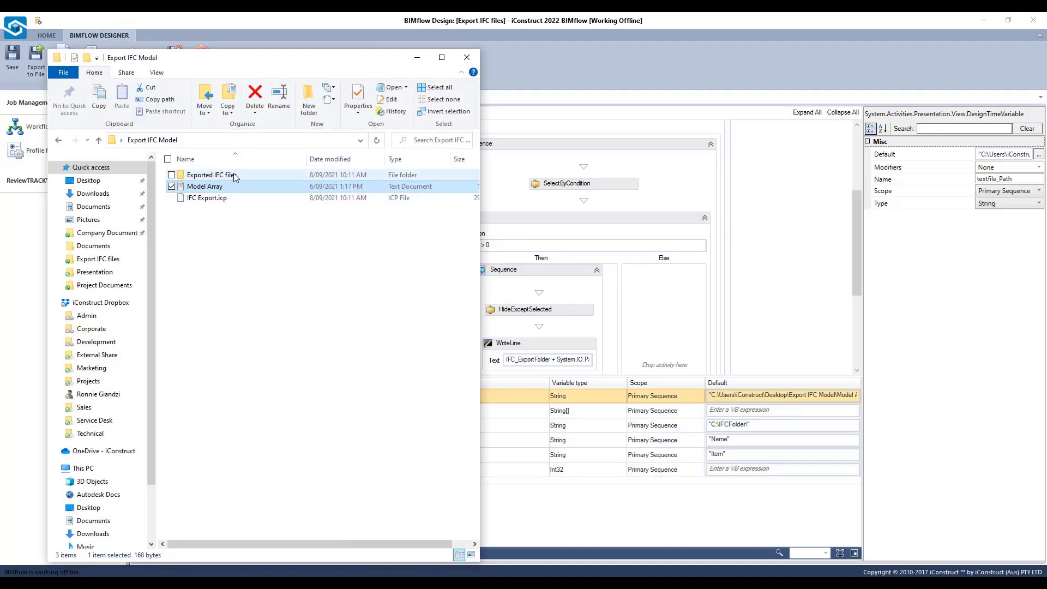
left_click(235, 175, "ctrl")
left_click(236, 176)
right_click(235, 175)
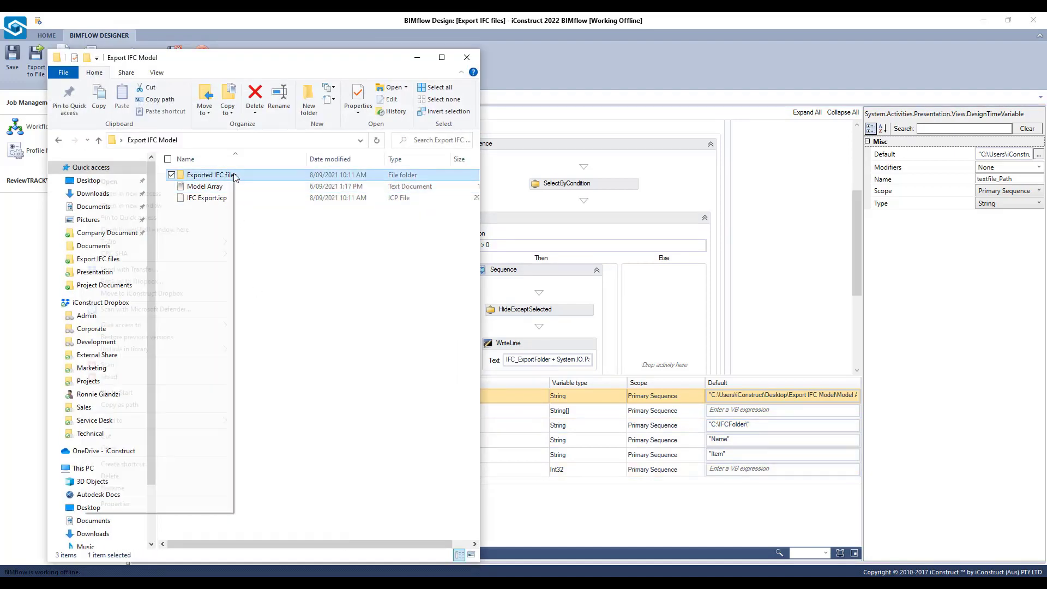
left_click(191, 404)
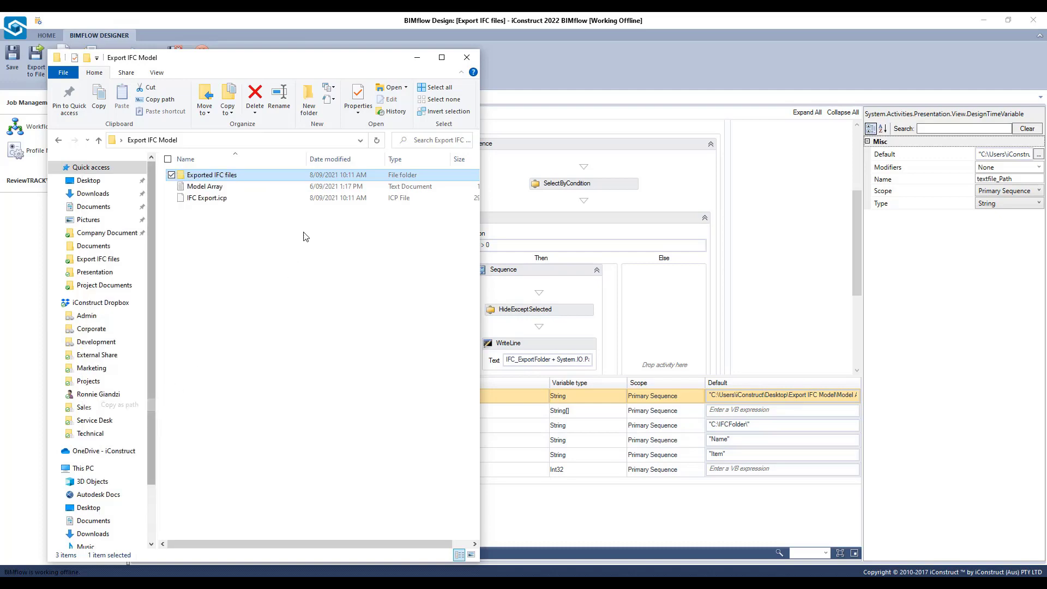
left_click(412, 61)
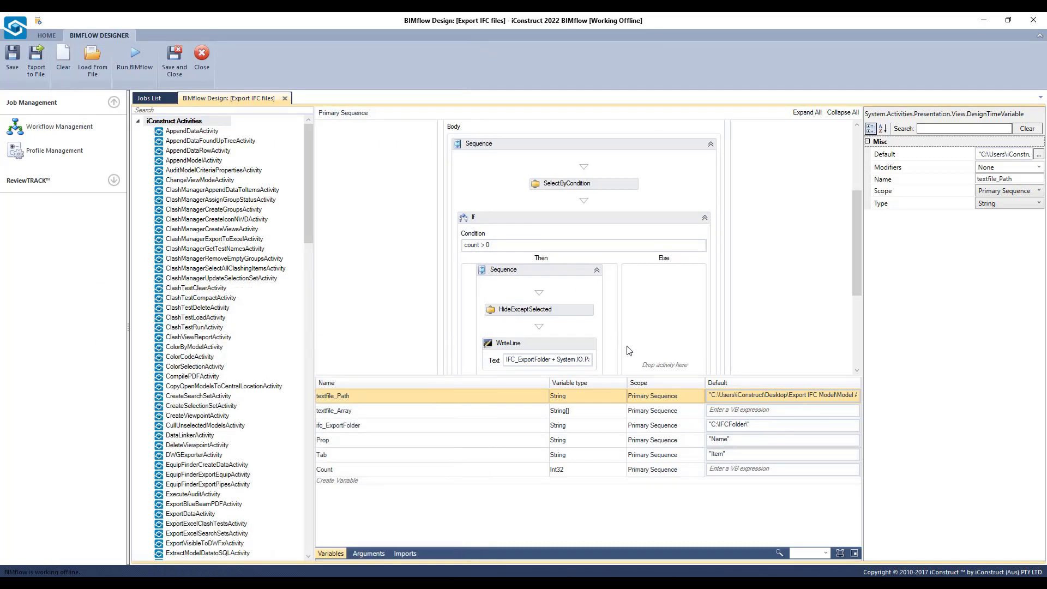
left_click(763, 425)
key("ctrl+a")
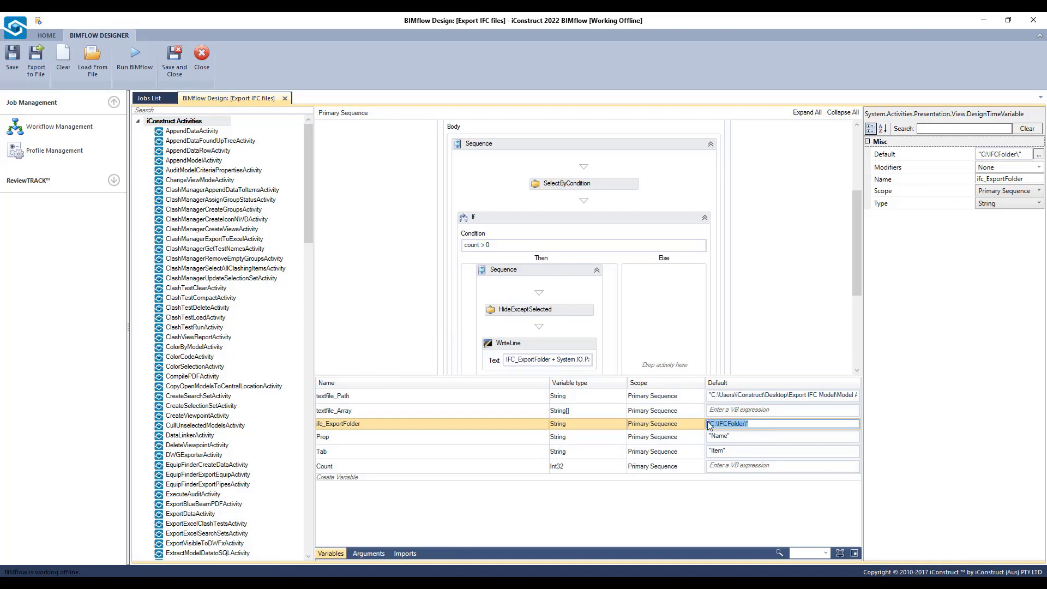
key("ctrl+v")
left_click(707, 494)
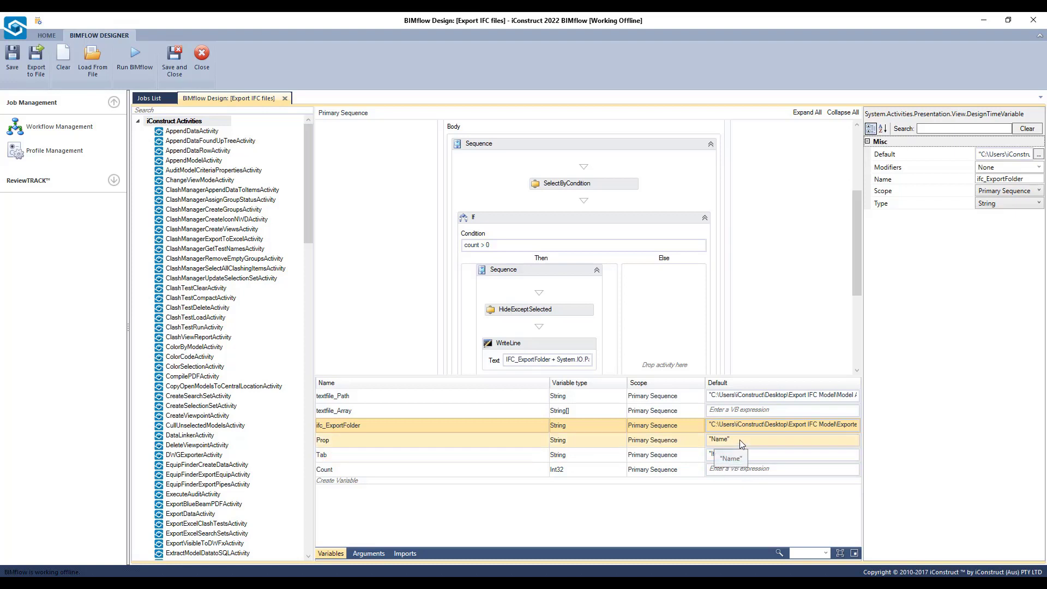
Hide the variables pane and tile BIMflow on the left with Navisworks on the right
left_click(336, 553)
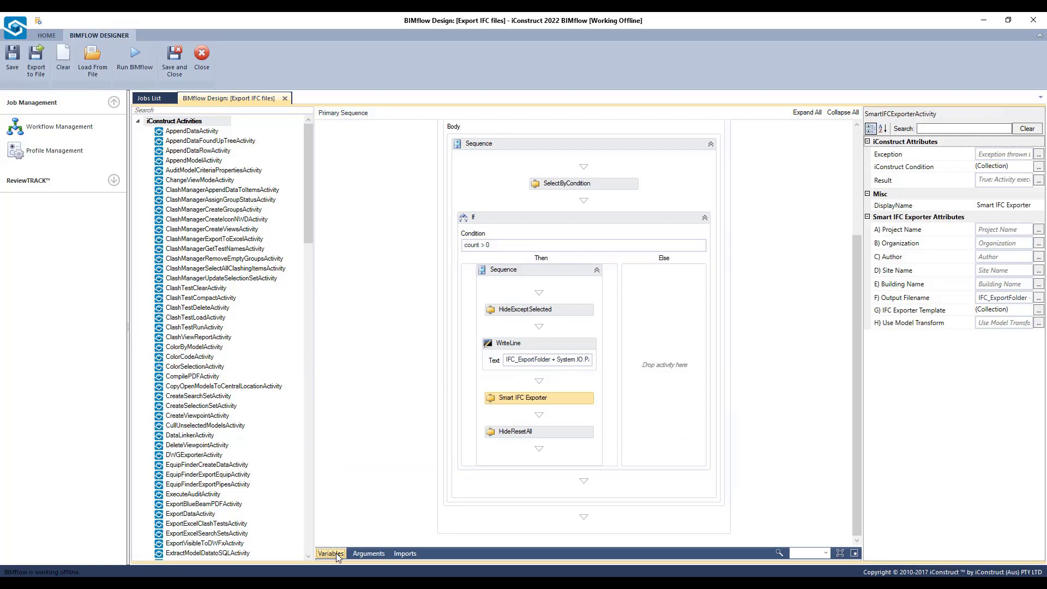
left_click_drag(354, 19, 260, 21)
double_click(600, 22)
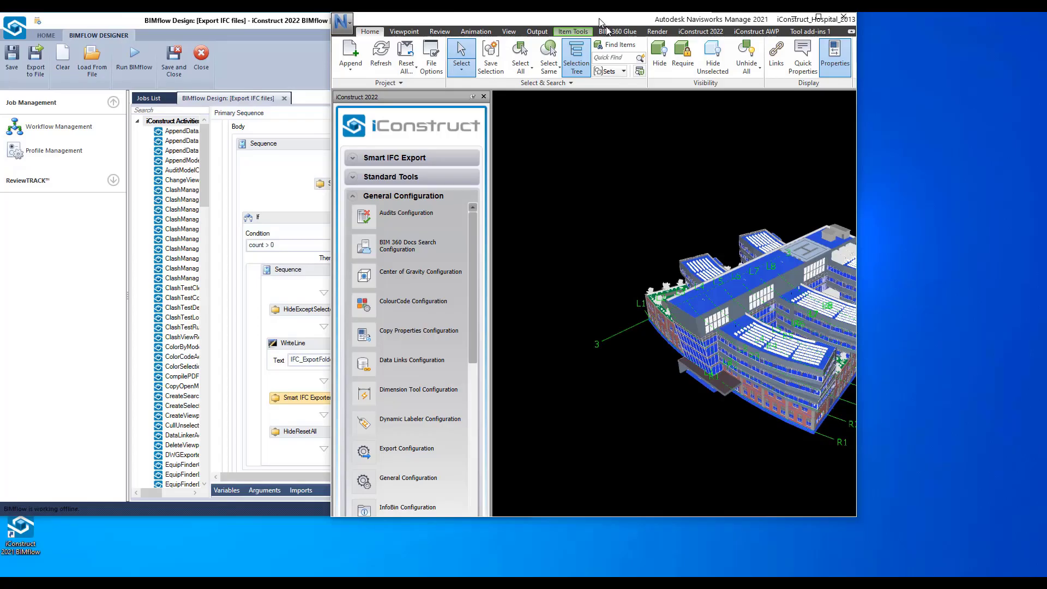
left_click_drag(600, 22, 795, 22)
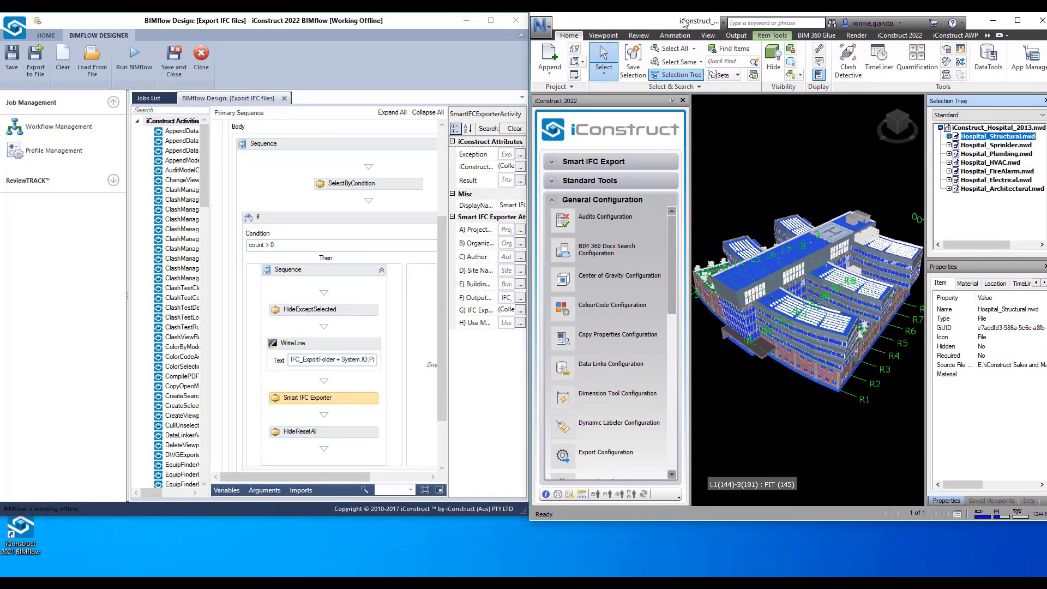
Run the IFC export workflow and open the Exported IFC files folder to check the seven IFC files
left_click(12, 59)
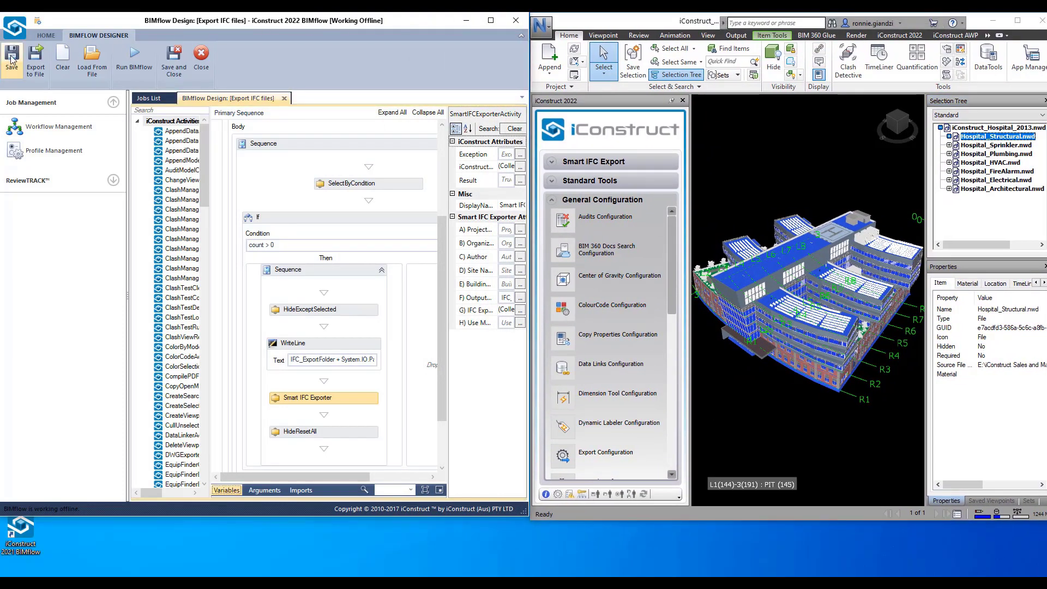
left_click(141, 64)
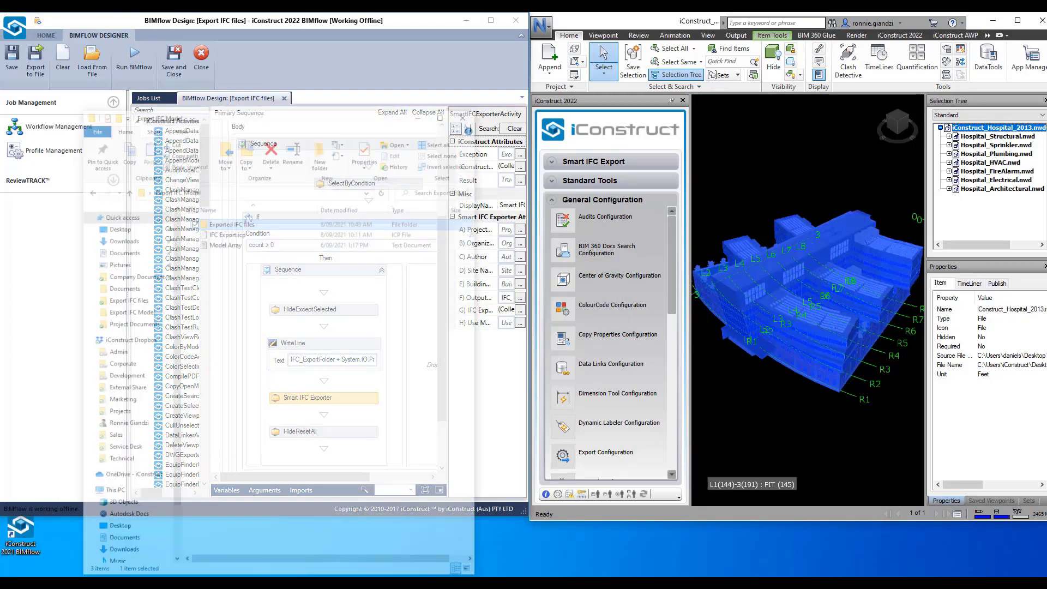
double_click(223, 175)
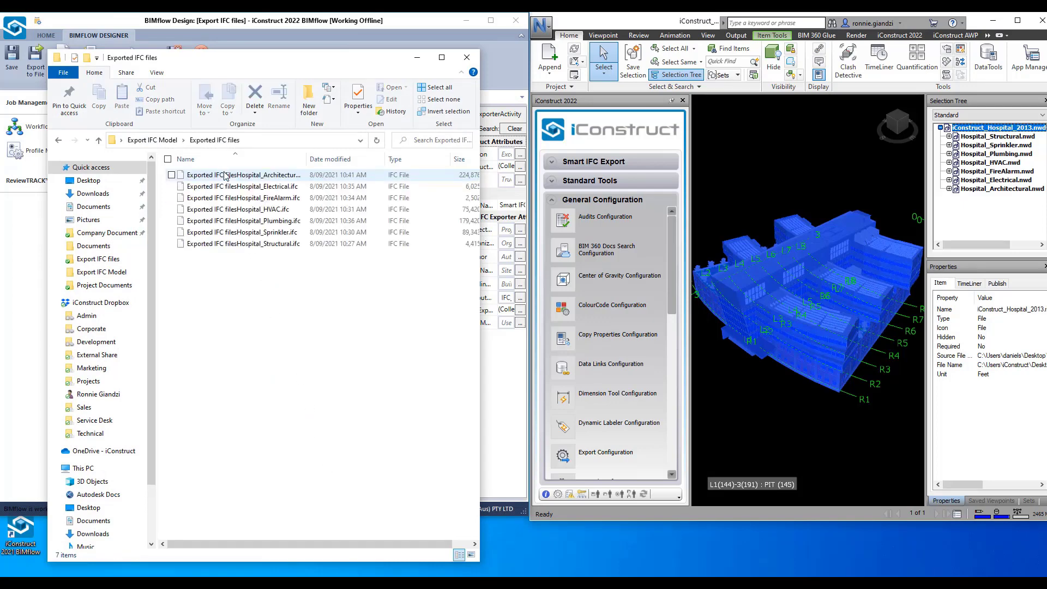